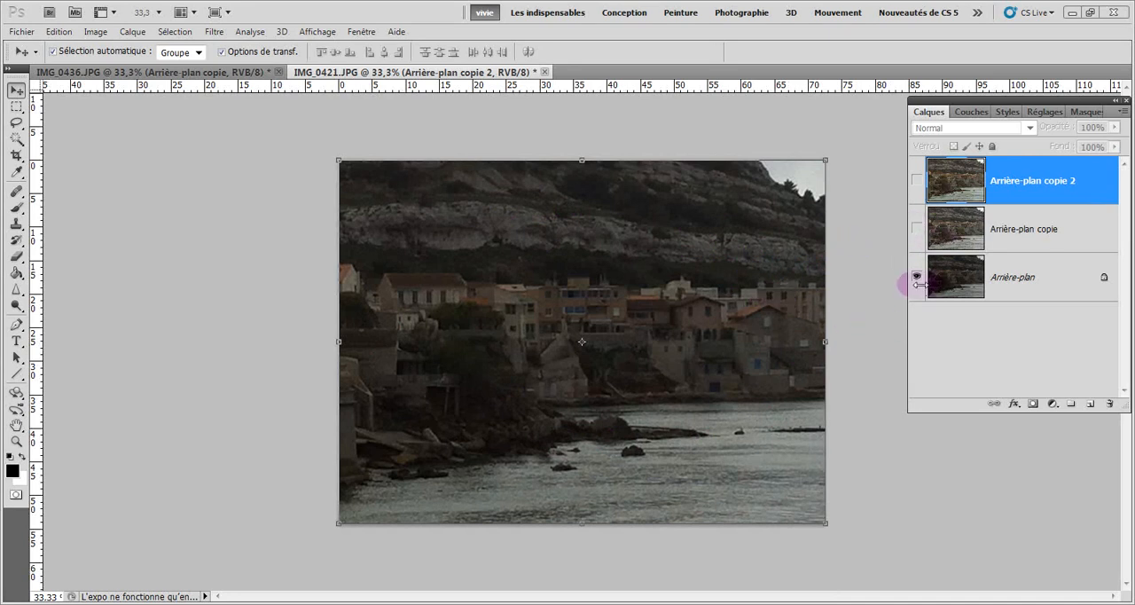
Compare the original Arrière-plan layer with its two edited copies by switching the copies' visibility off and on
click(1013, 282)
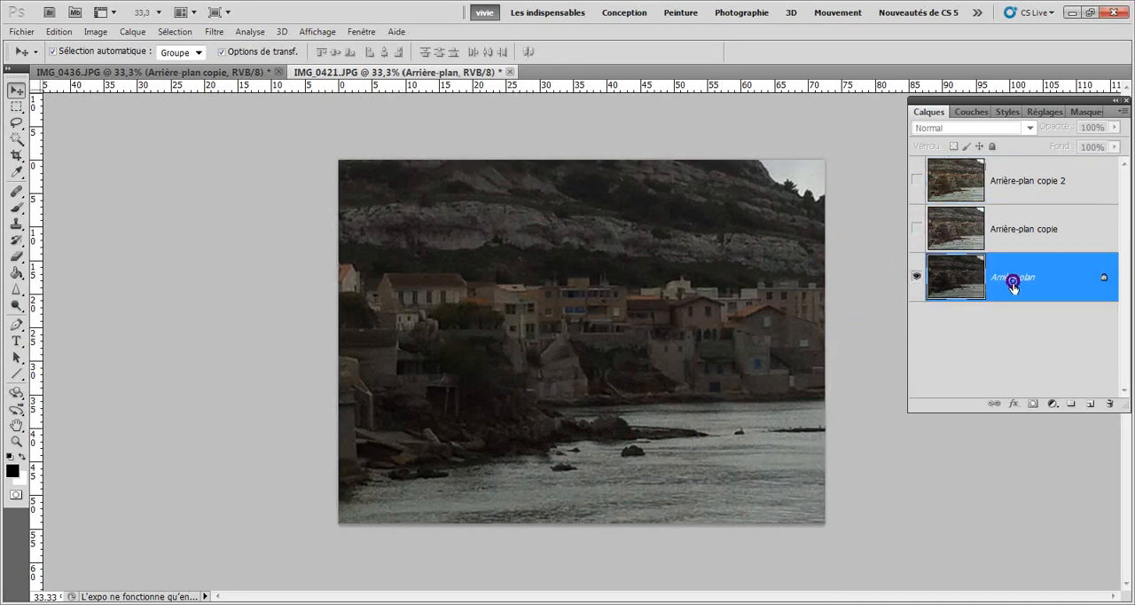
click(917, 229)
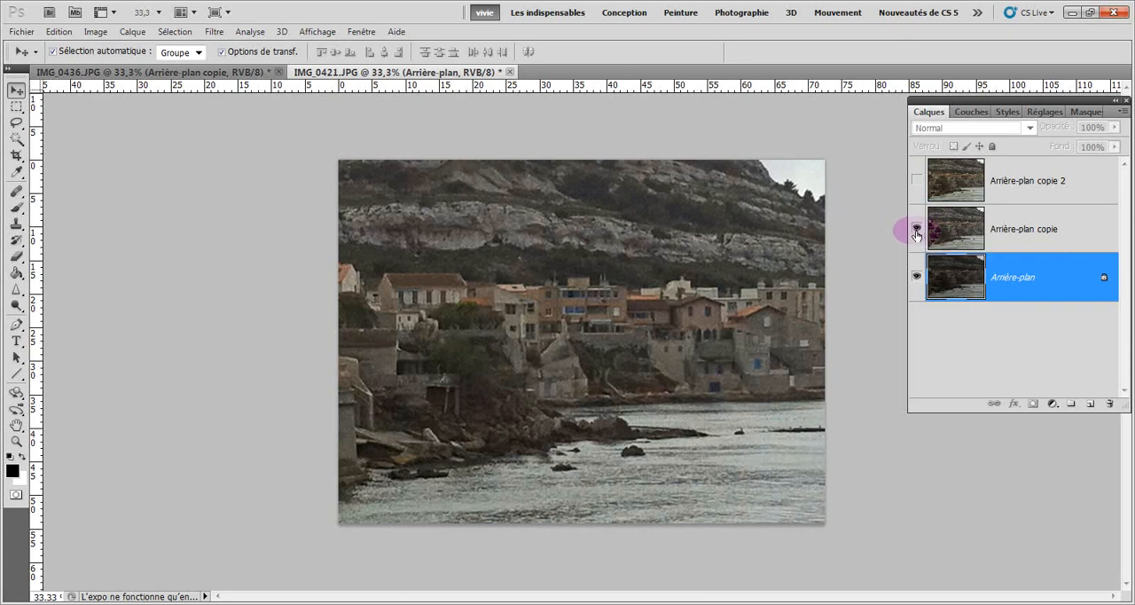
click(917, 231)
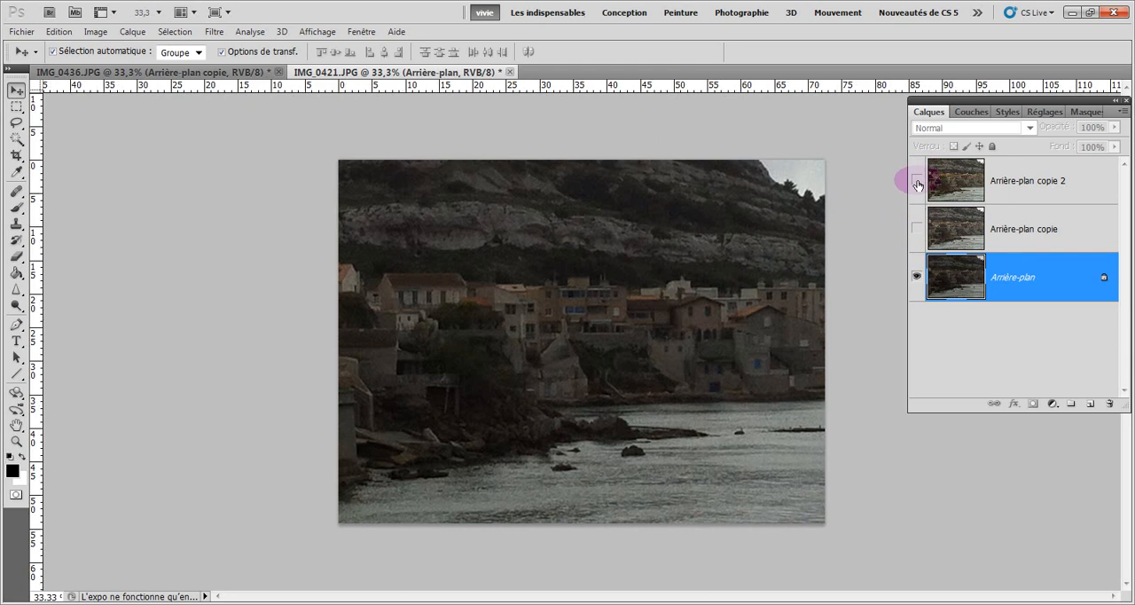
click(918, 181)
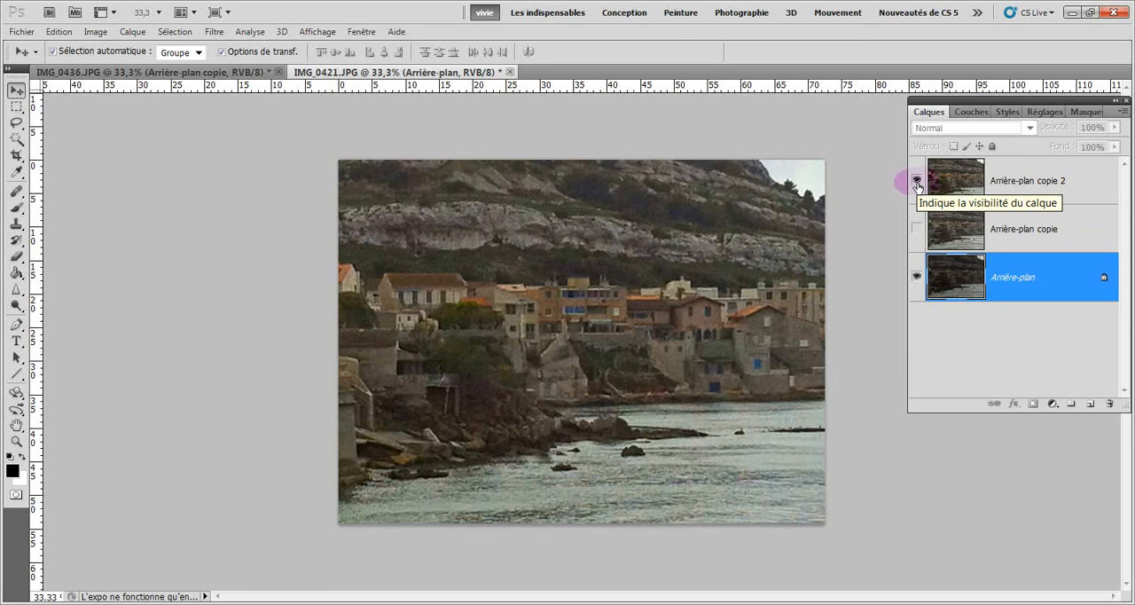
click(918, 230)
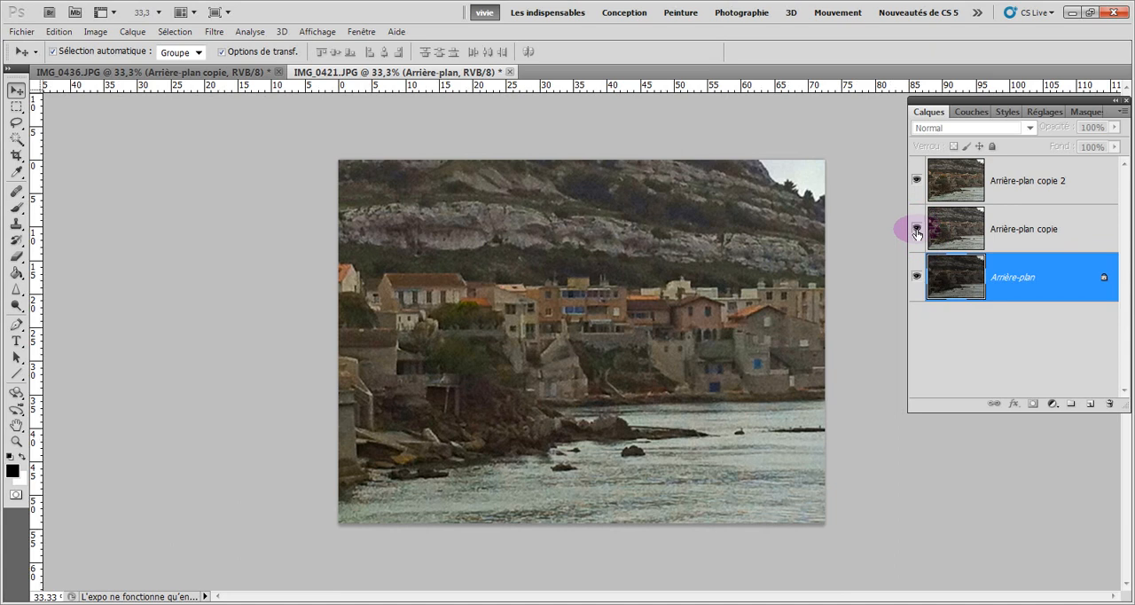
click(918, 229)
click(918, 181)
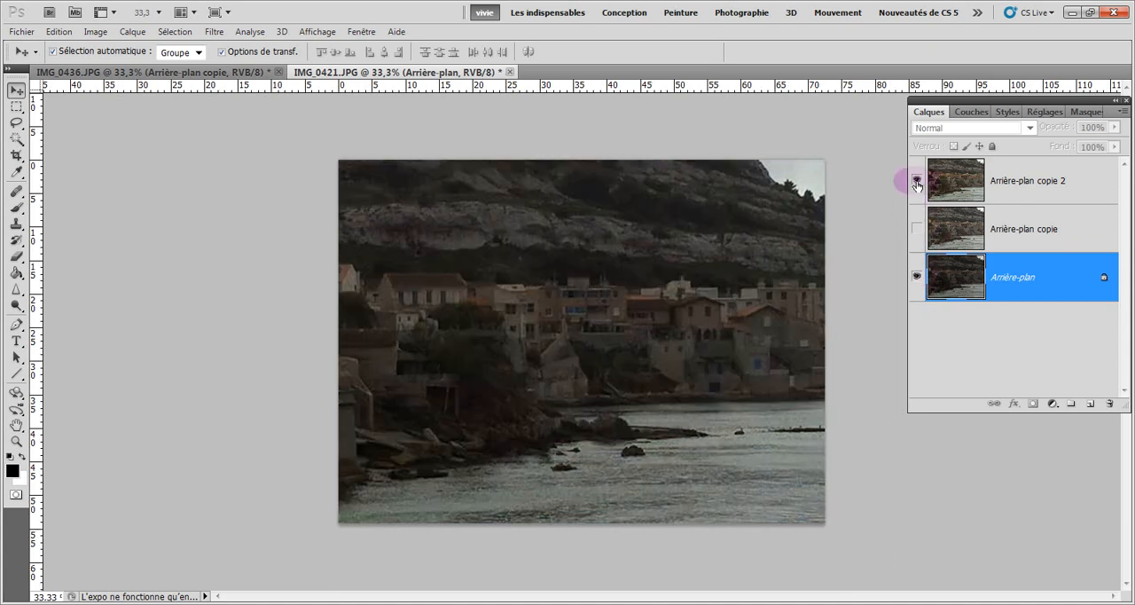
click(917, 181)
click(917, 229)
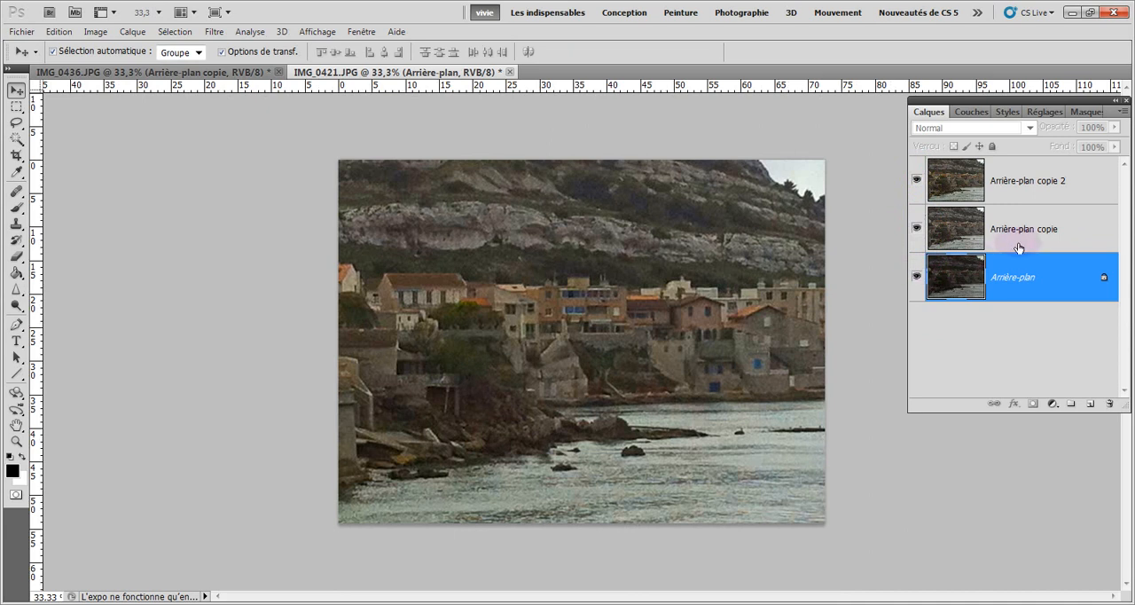
Replace the two edited copies with a fresh duplicate of the Arrière-plan layer and hide the original
drag(1027, 232, 1109, 404)
drag(1040, 183, 1110, 404)
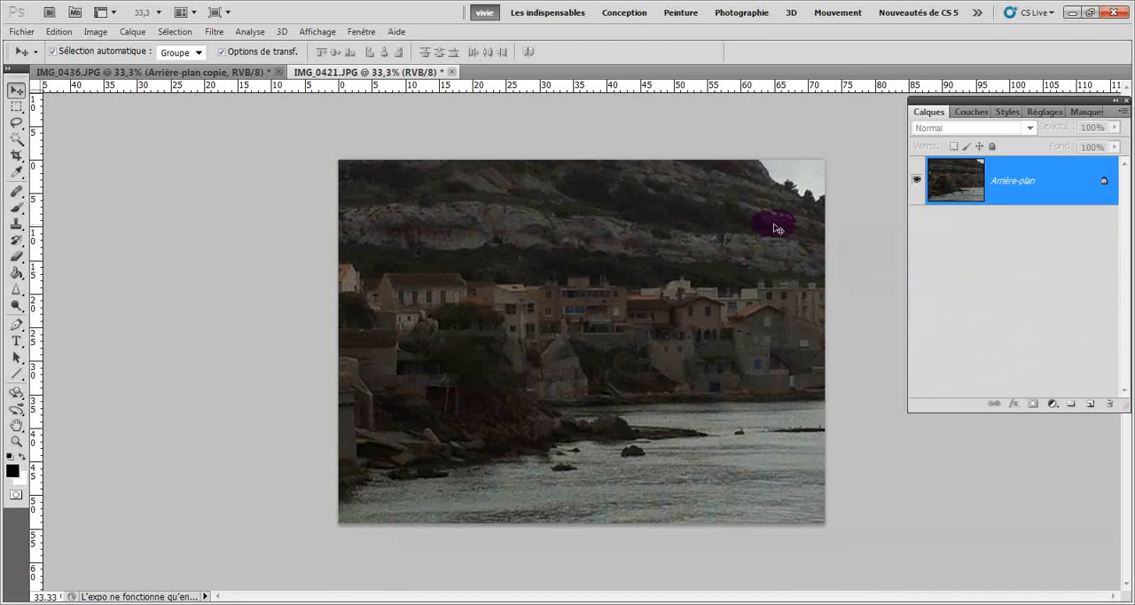
drag(1027, 182, 1089, 401)
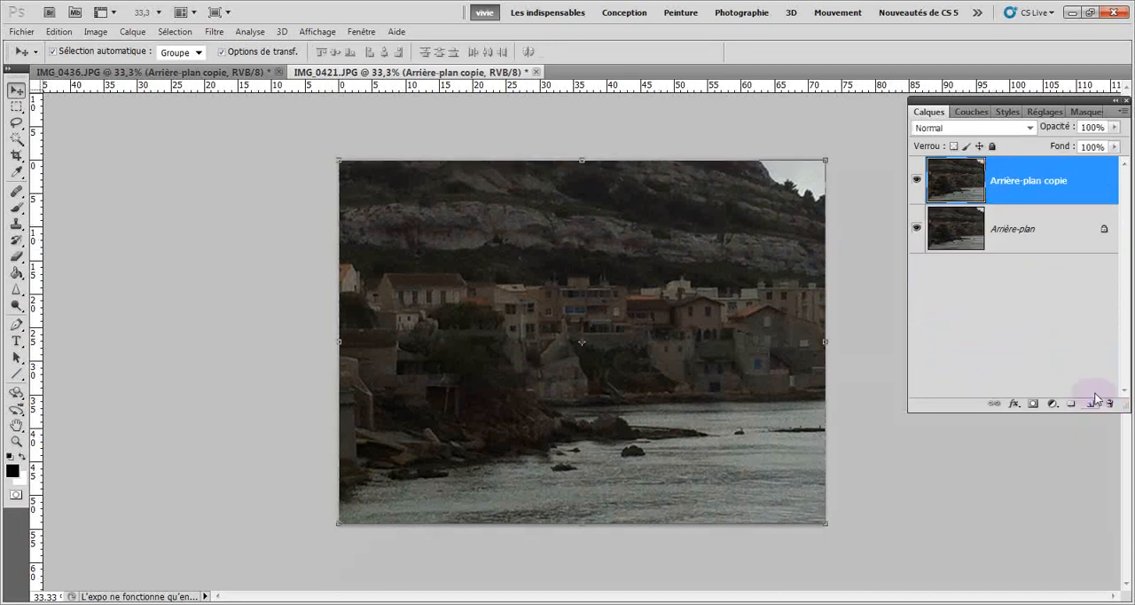
click(916, 229)
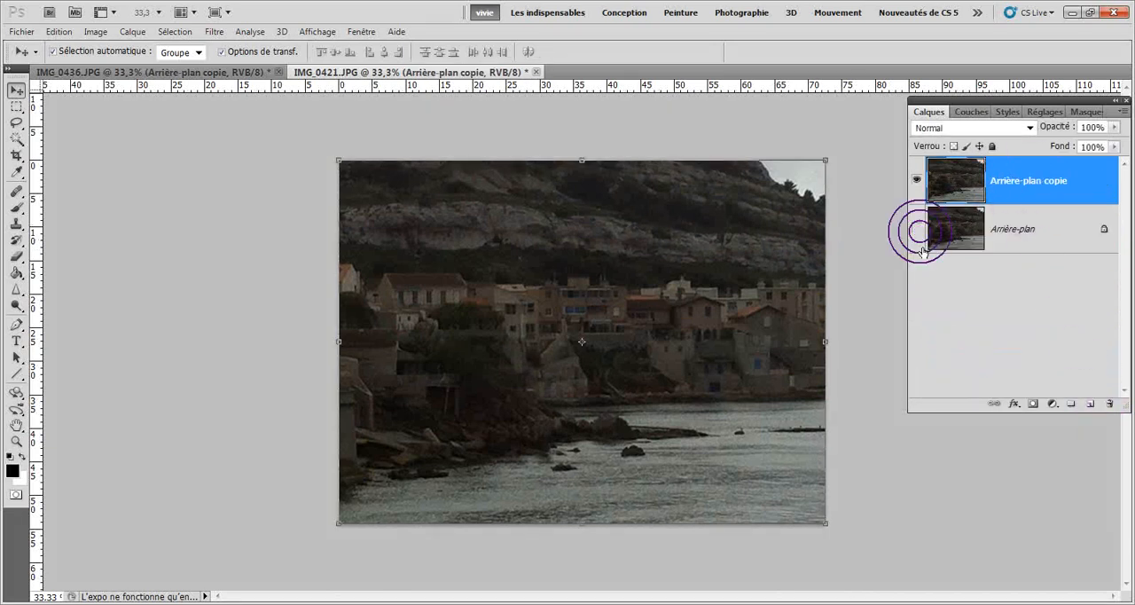
Start a Tons foncés/Tons clairs correction on Arrière-plan copie with the shadows' Facteur at 37 % and Gamme de tons at 36 %
click(98, 32)
mouse_move(129, 71)
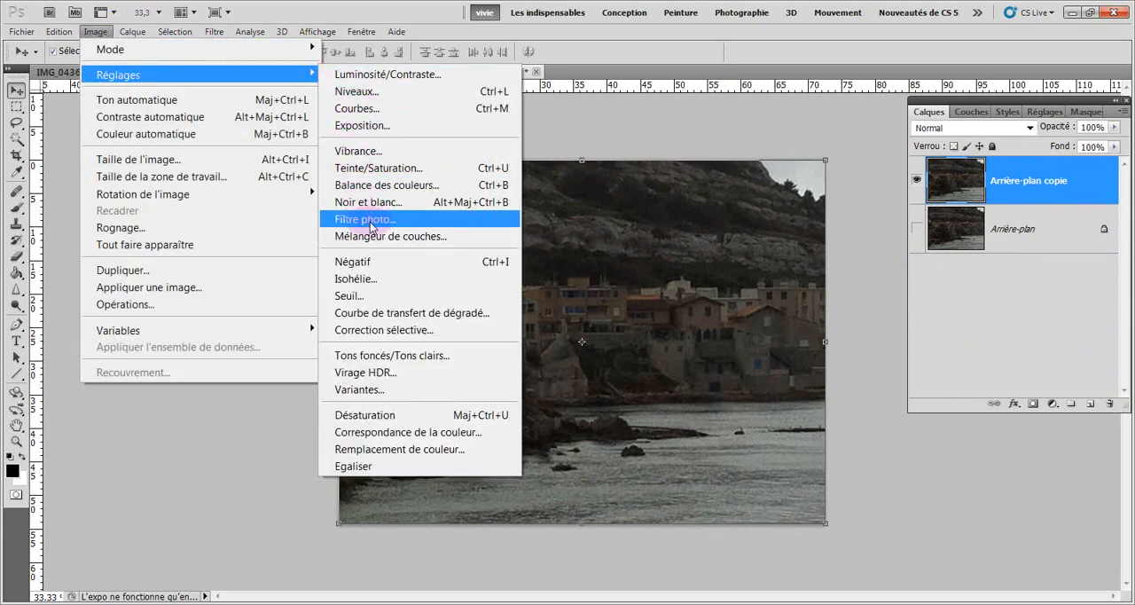
click(369, 357)
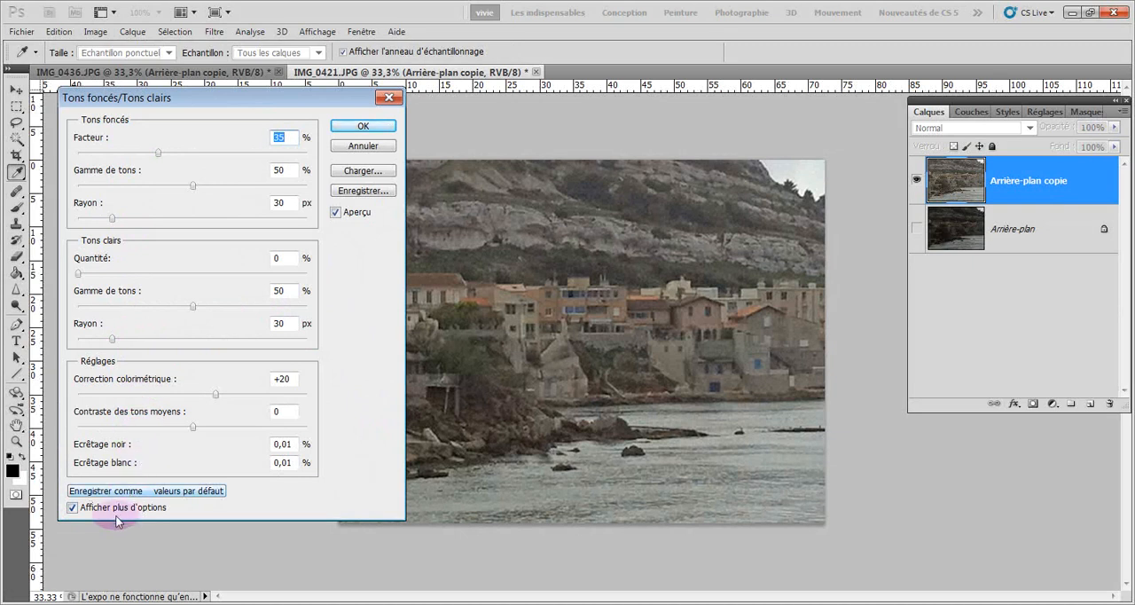
click(72, 508)
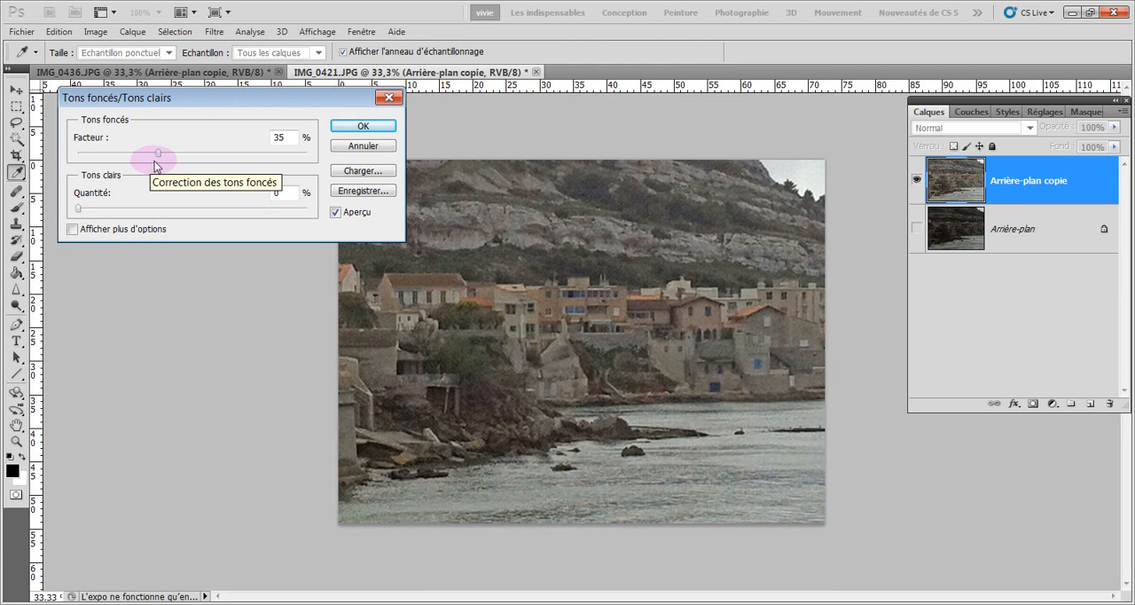
mouse_move(159, 154)
mouse_down()
mouse_move(240, 172)
mouse_move(155, 160)
mouse_up()
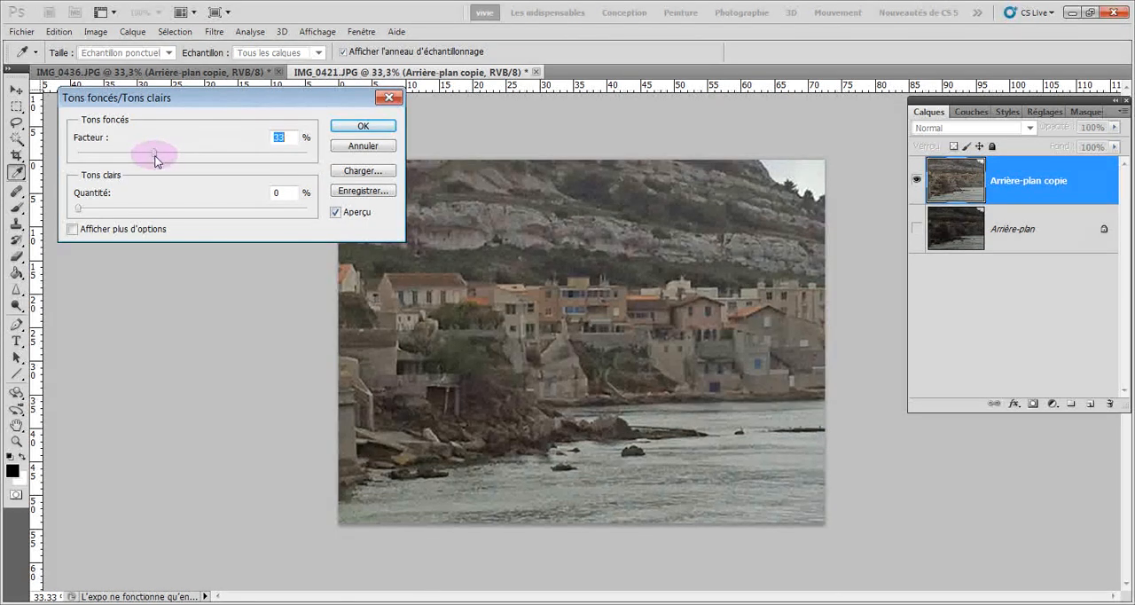
mouse_move(144, 158)
mouse_down()
mouse_move(117, 161)
mouse_move(161, 164)
mouse_up()
click(71, 229)
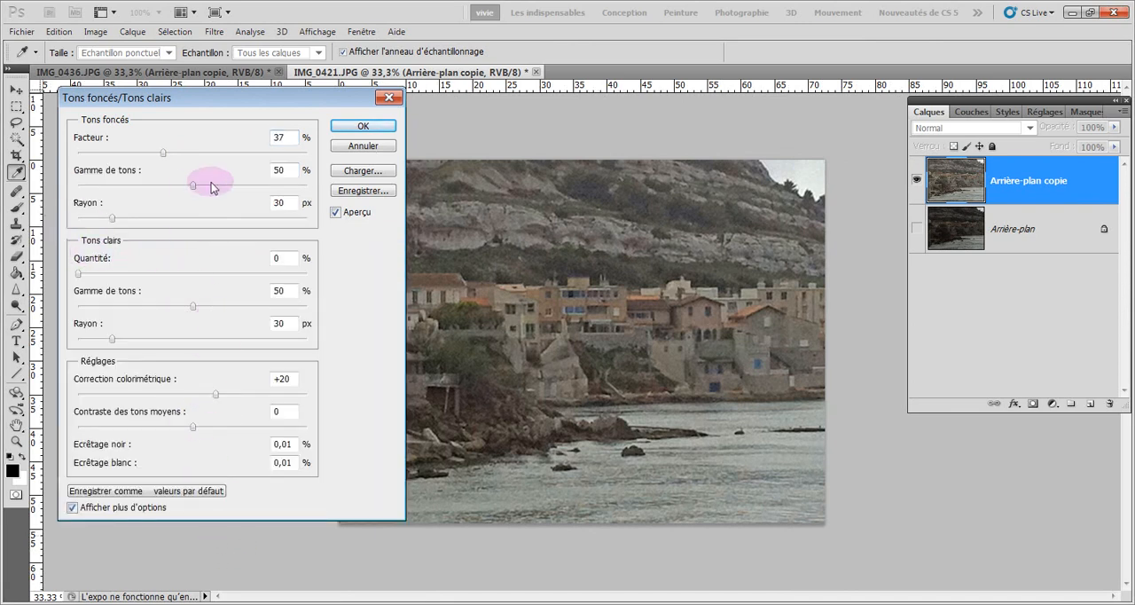
drag(193, 188, 160, 197)
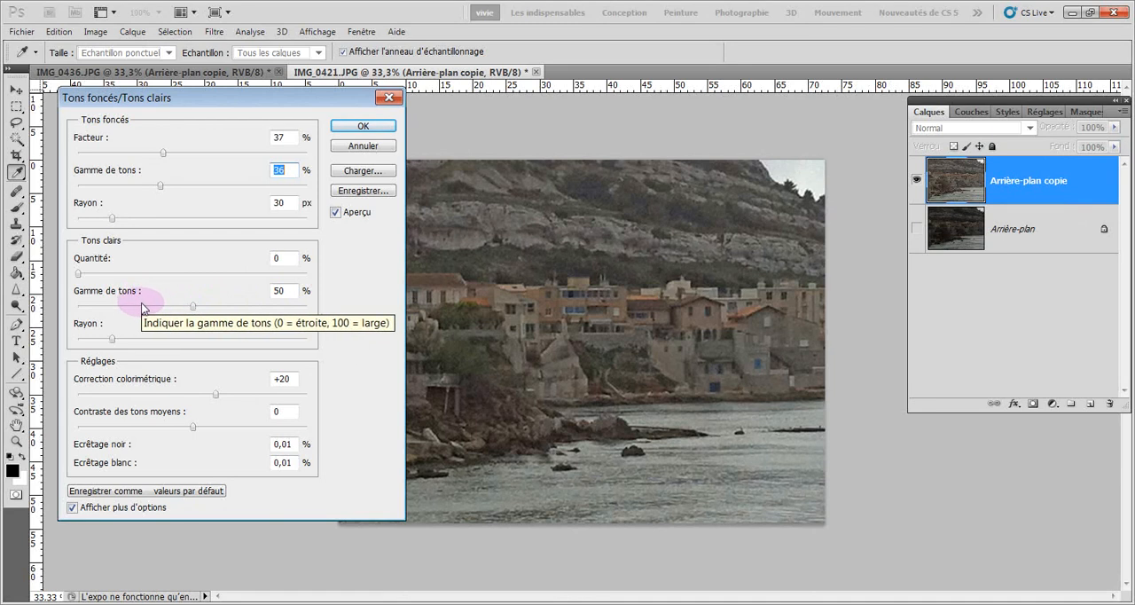
Apply the correction with Correction colorimétrique +81, Contraste des tons moyens -7 and the highlights' Gamme de tons at 47 %
mouse_move(193, 428)
mouse_down()
mouse_move(233, 430)
mouse_move(194, 432)
mouse_up()
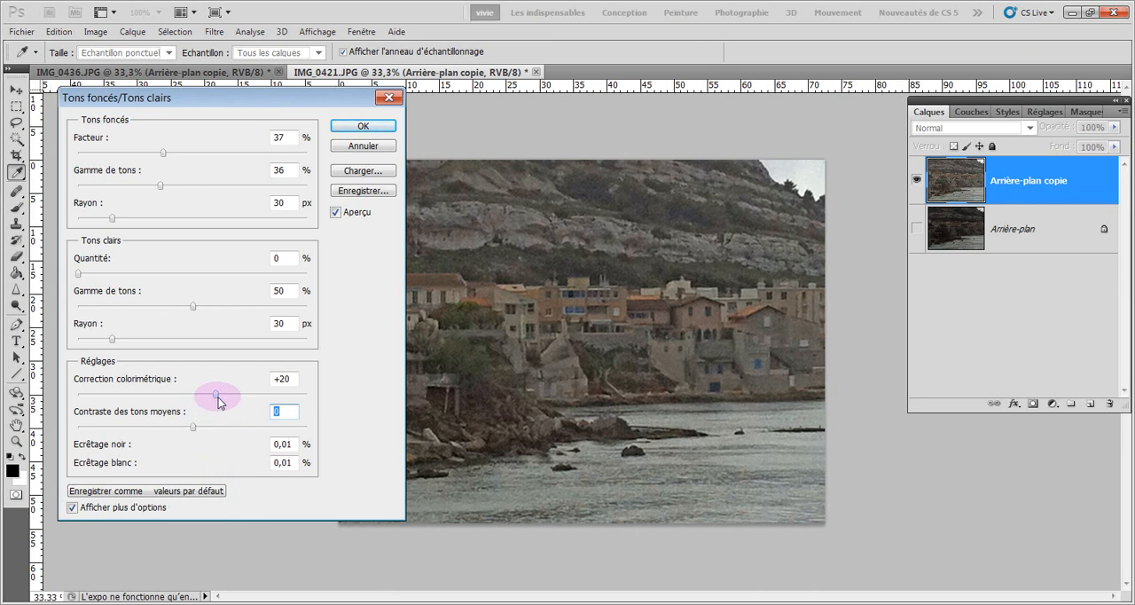
drag(217, 394, 286, 396)
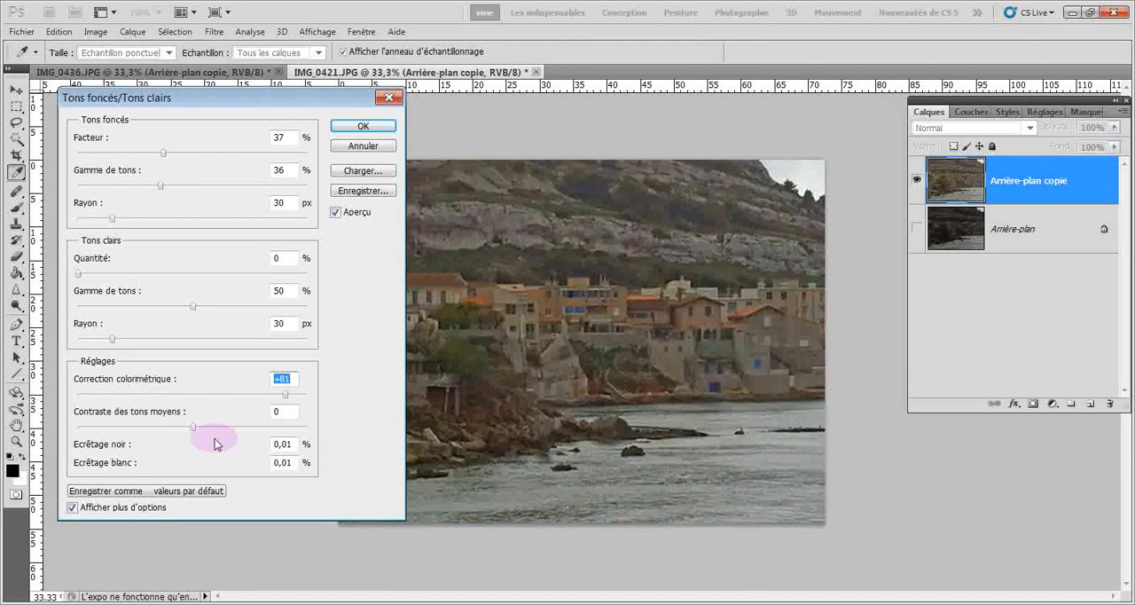
mouse_move(193, 429)
mouse_down()
mouse_move(241, 426)
mouse_move(168, 435)
mouse_move(188, 431)
mouse_up()
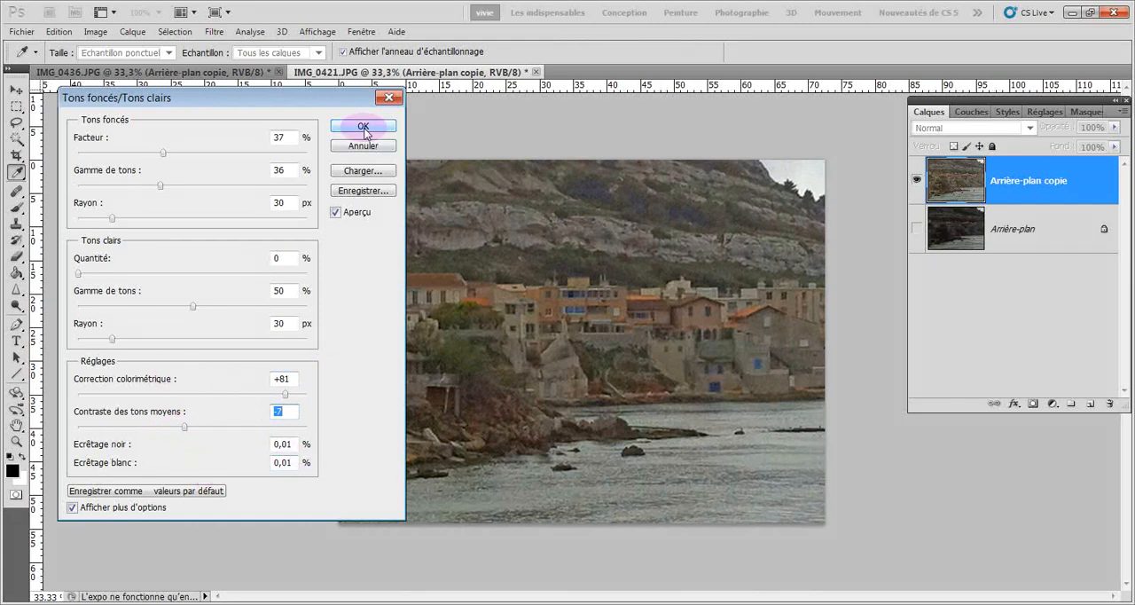
drag(194, 307, 186, 311)
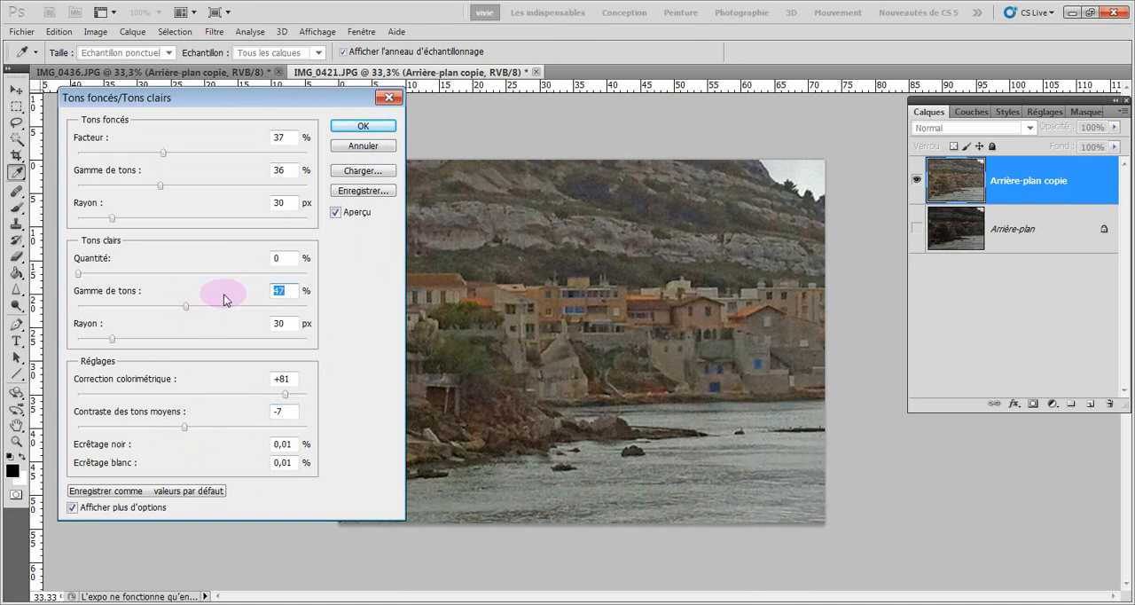
click(363, 127)
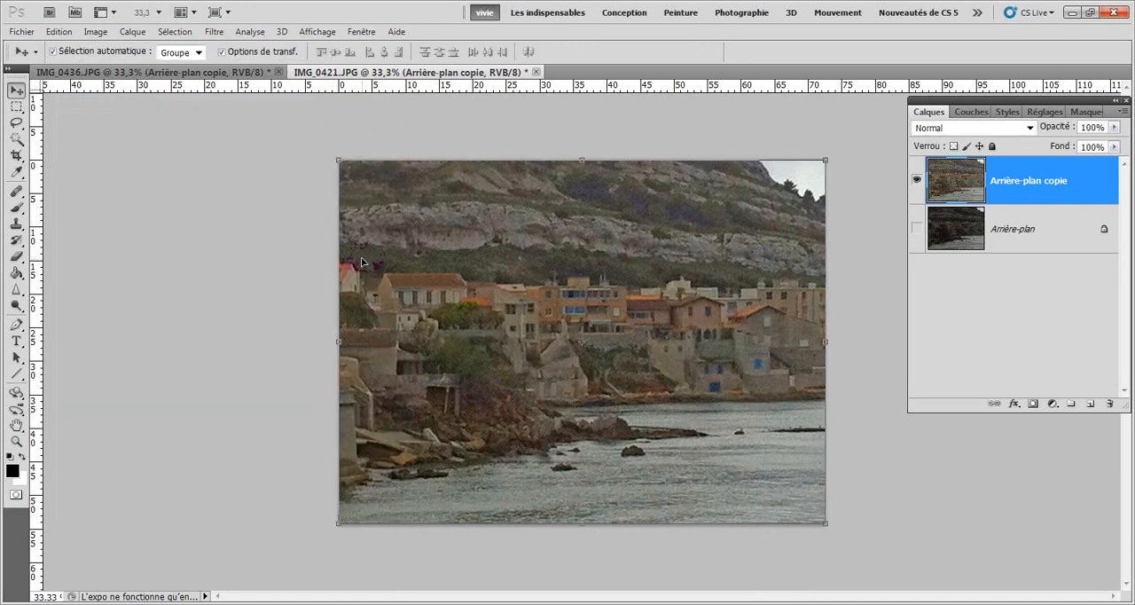
Show the original Arrière-plan layer again and compare the corrected copy with it
click(917, 229)
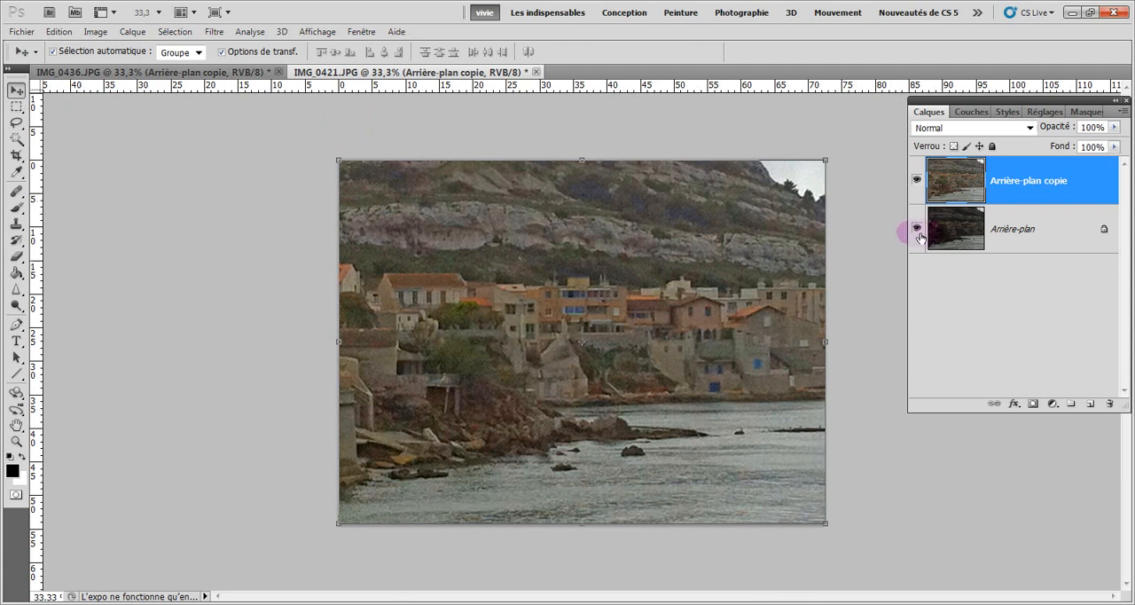
click(917, 181)
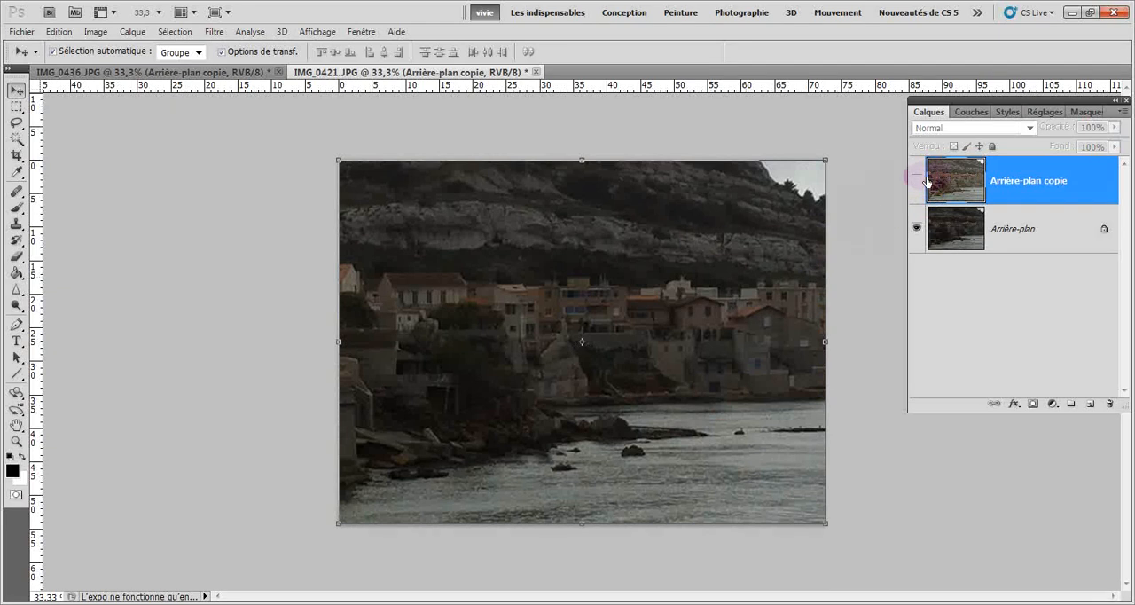
click(918, 183)
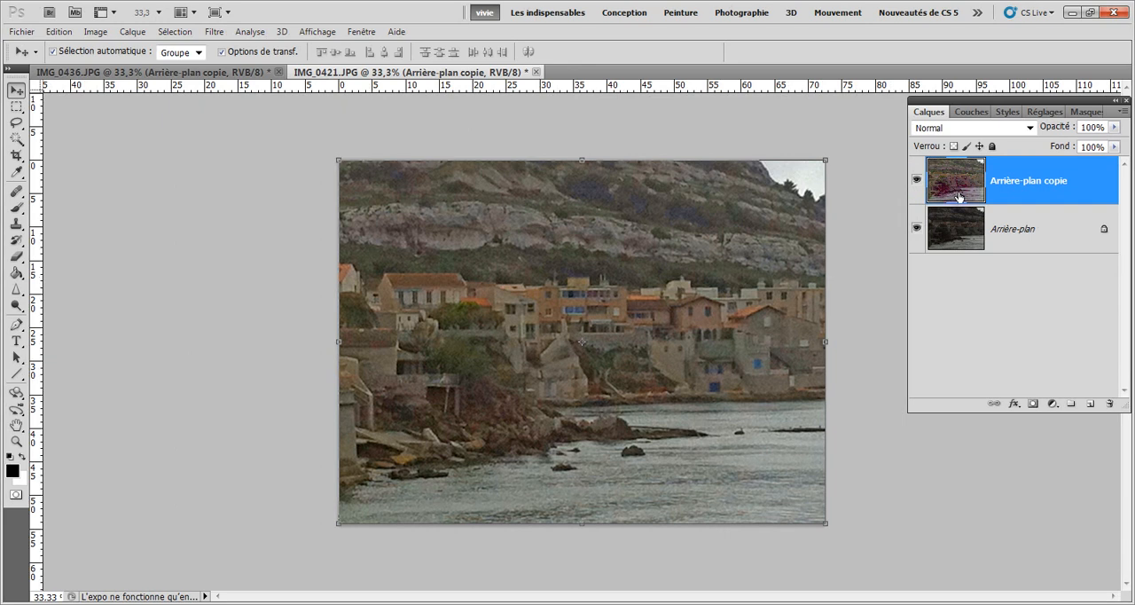
Start a Vibrance adjustment on Arrière-plan copie and set Vibrance to +50
click(98, 33)
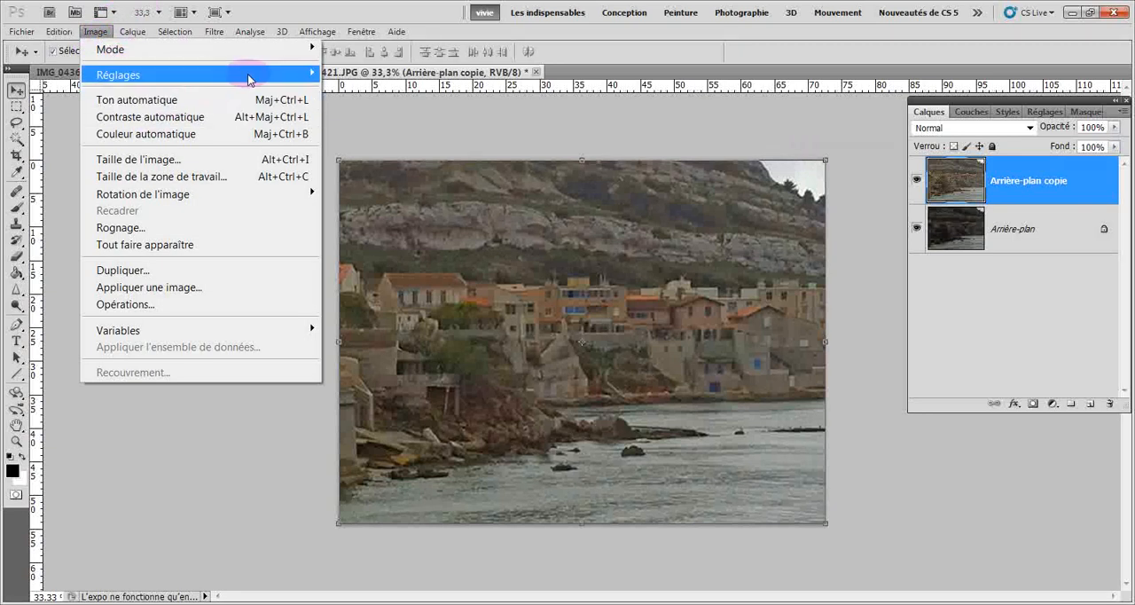
mouse_move(250, 80)
click(348, 149)
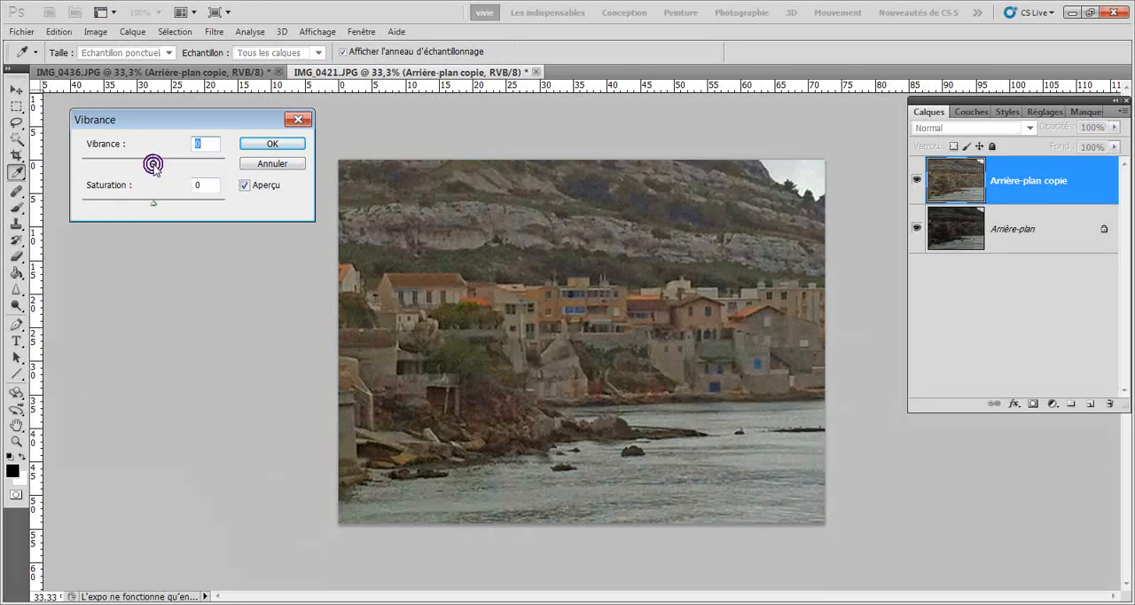
drag(153, 164, 182, 163)
mouse_move(153, 204)
mouse_down()
mouse_move(186, 209)
mouse_move(80, 203)
mouse_move(154, 198)
mouse_up()
drag(178, 161, 80, 169)
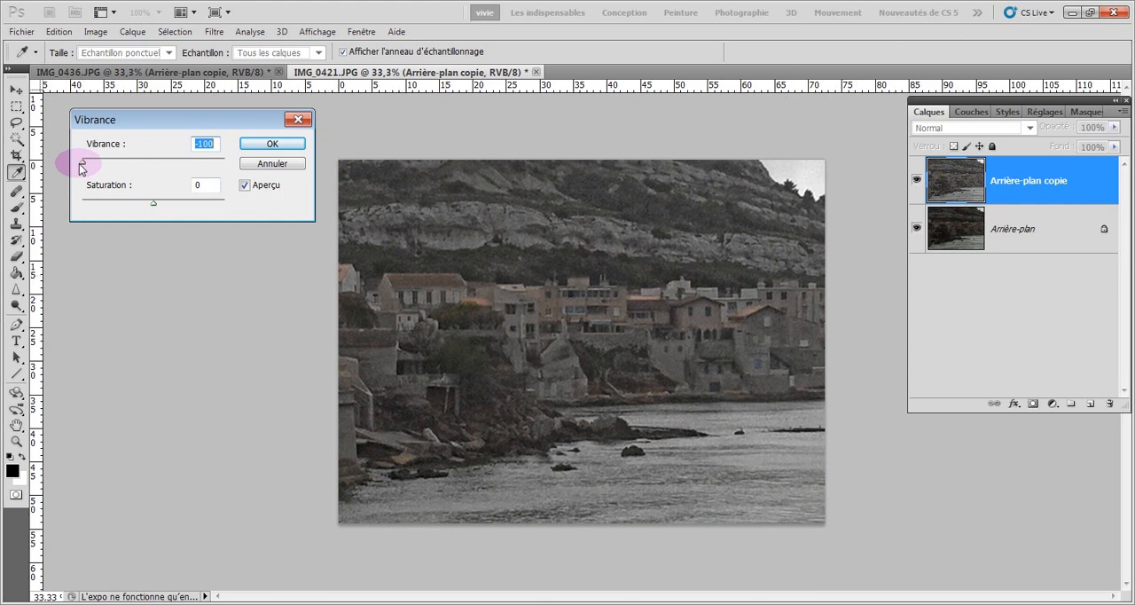
drag(82, 168, 185, 164)
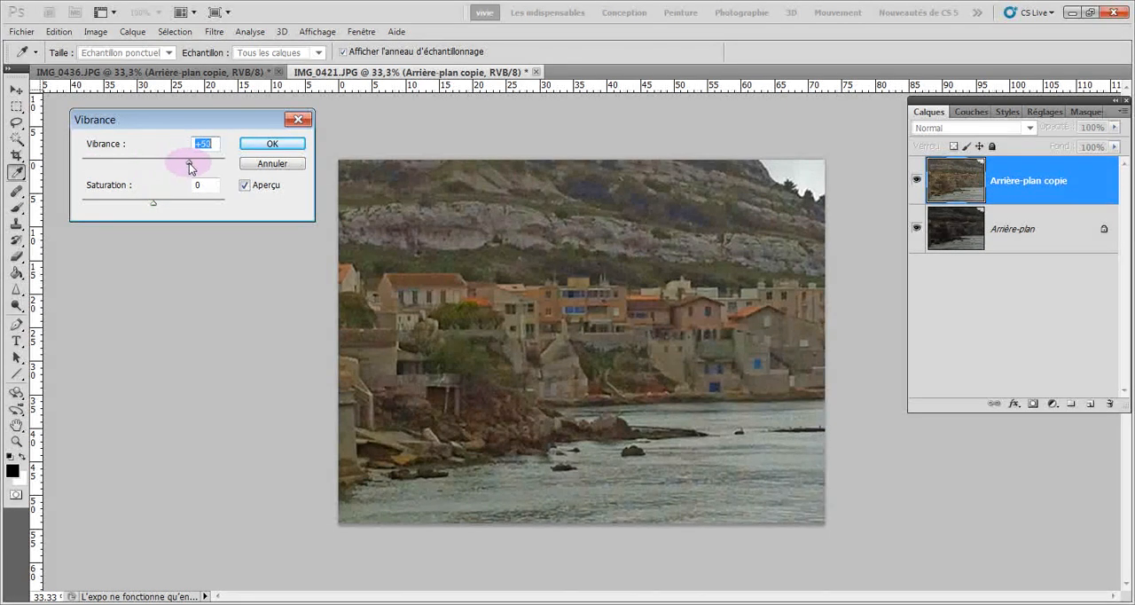
Set Saturation to +9, apply the Vibrance adjustment and compare the result with the original layer
drag(153, 203, 159, 202)
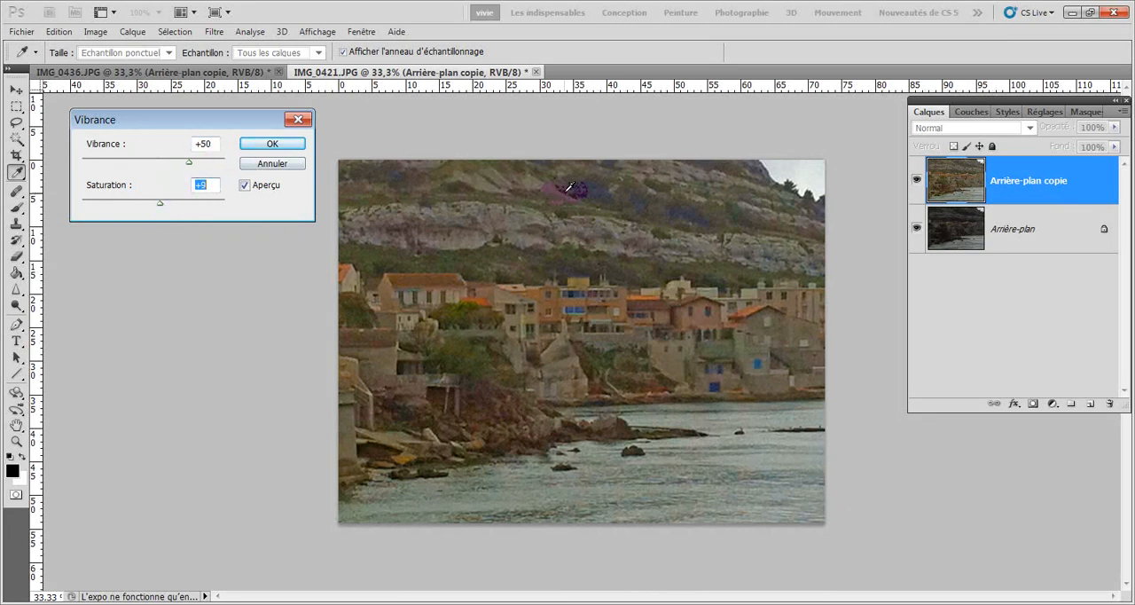
click(264, 143)
key(v)
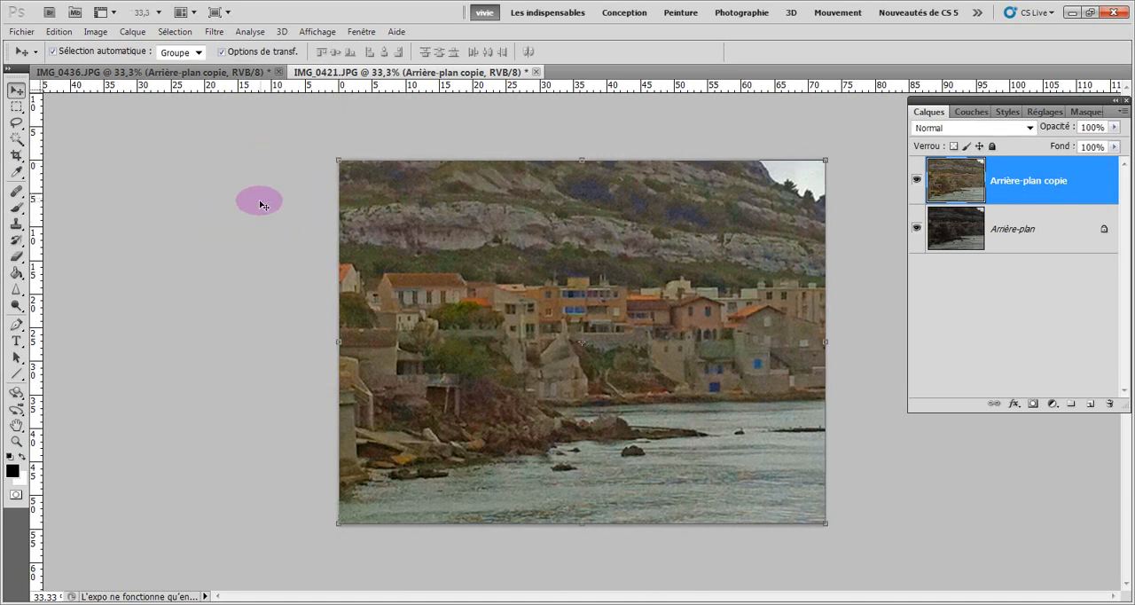
click(916, 182)
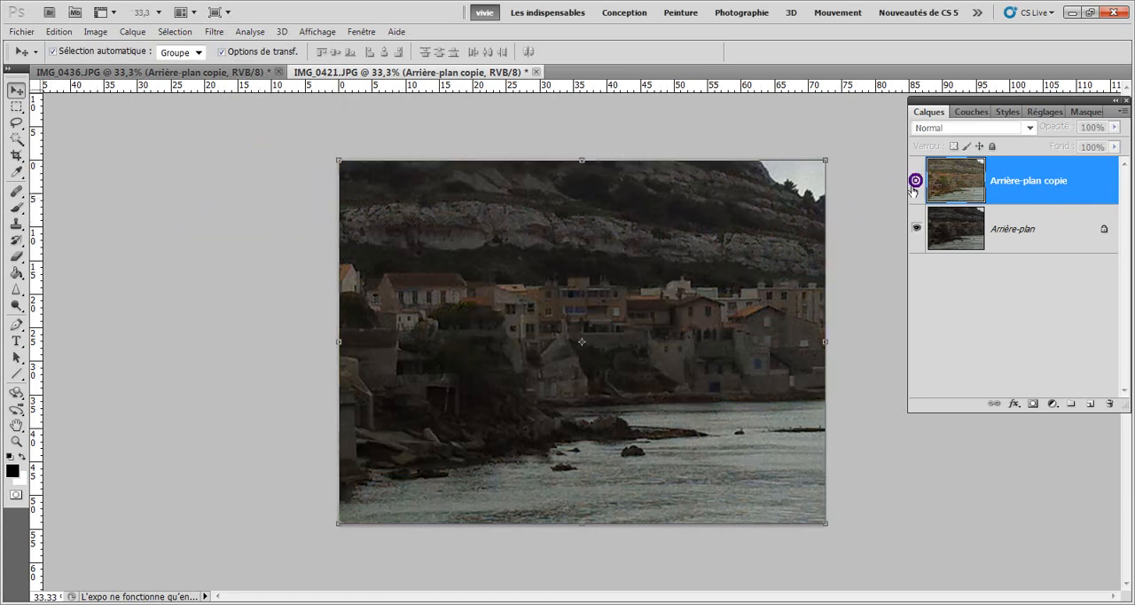
click(917, 182)
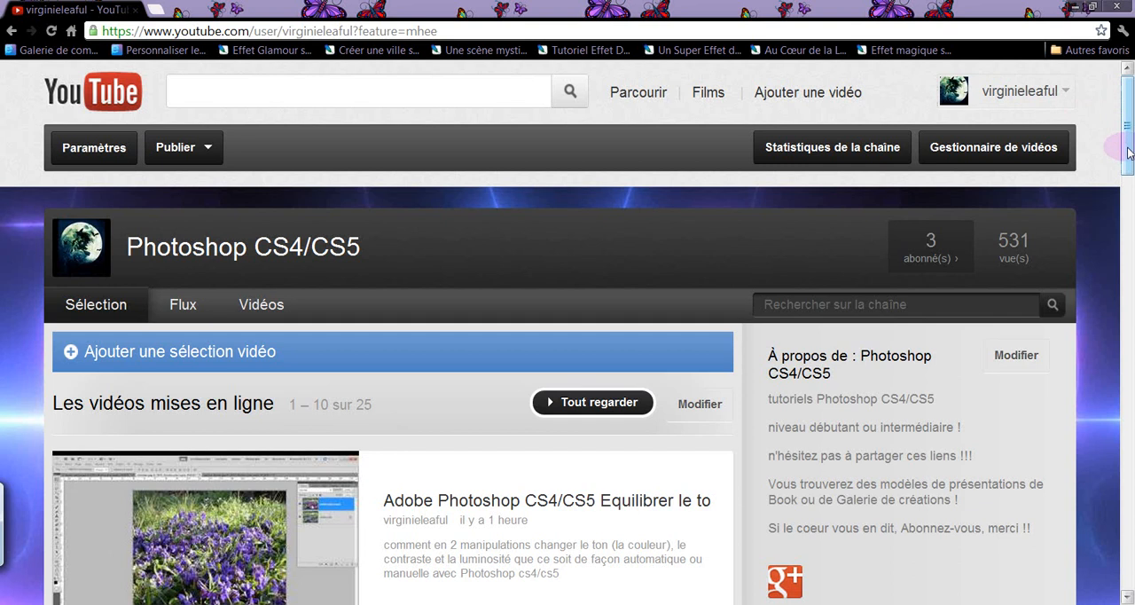
drag(1130, 152, 1125, 127)
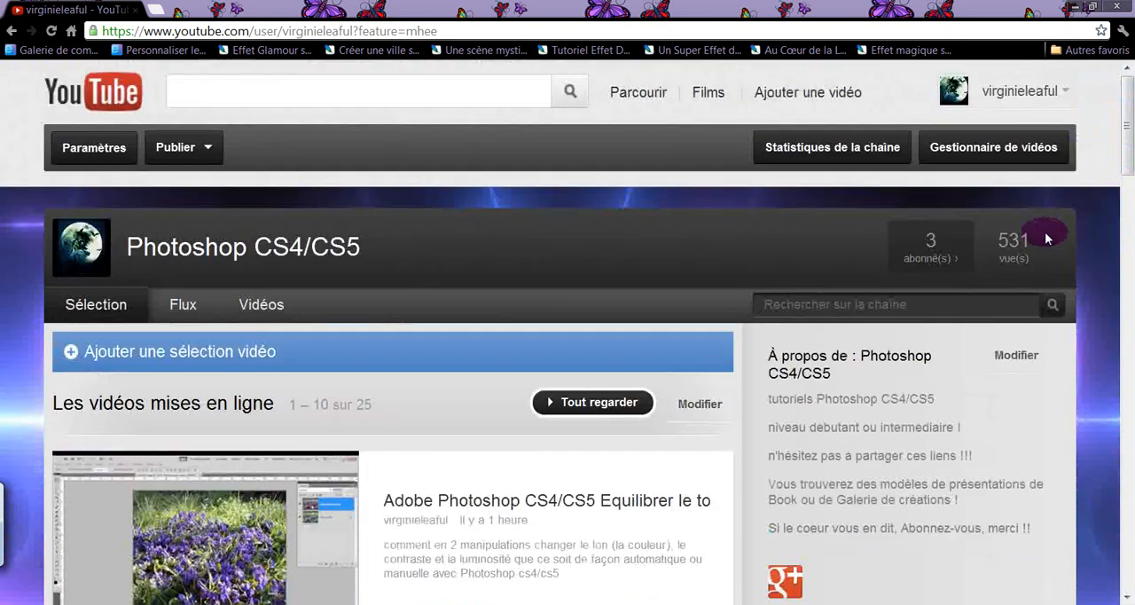